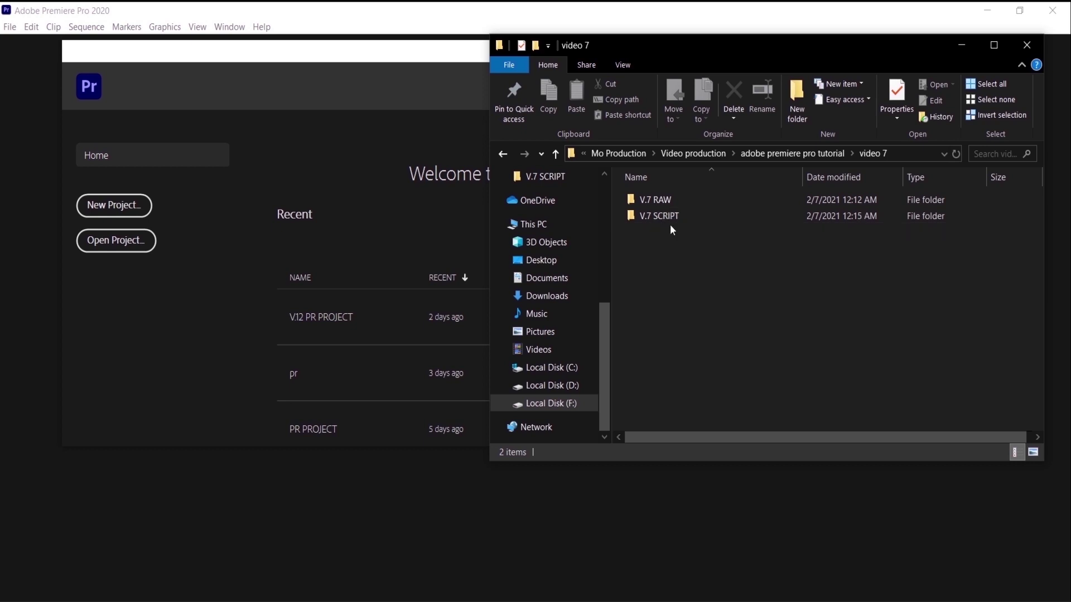
# - Create a folder named 'V.7 PR PROJECT' from the right-click New menu in video 7
pyautogui.rightClick(665, 257)
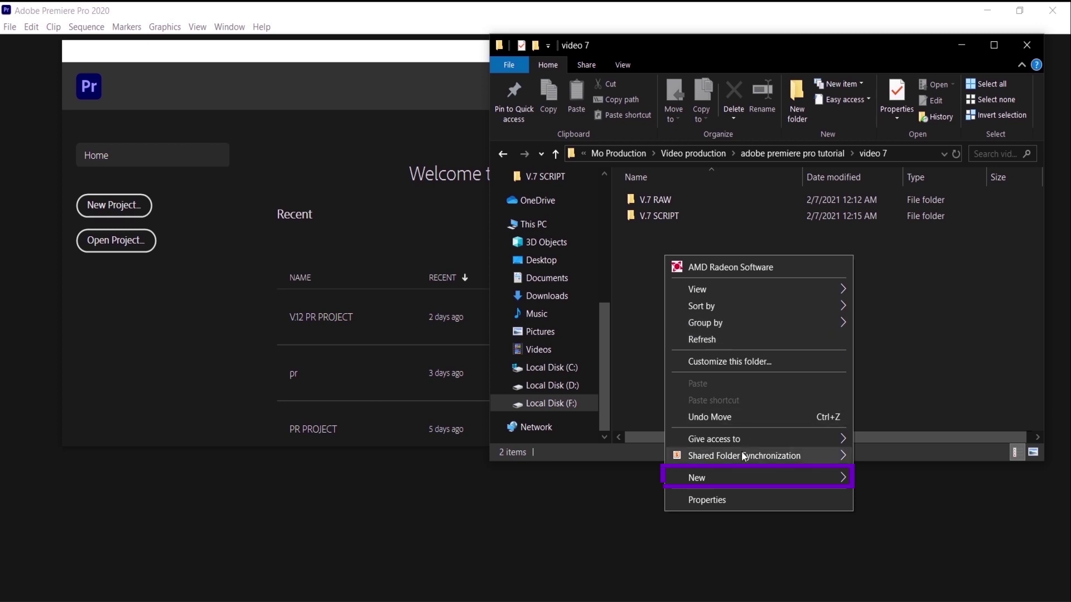
pyautogui.moveTo(696, 478)
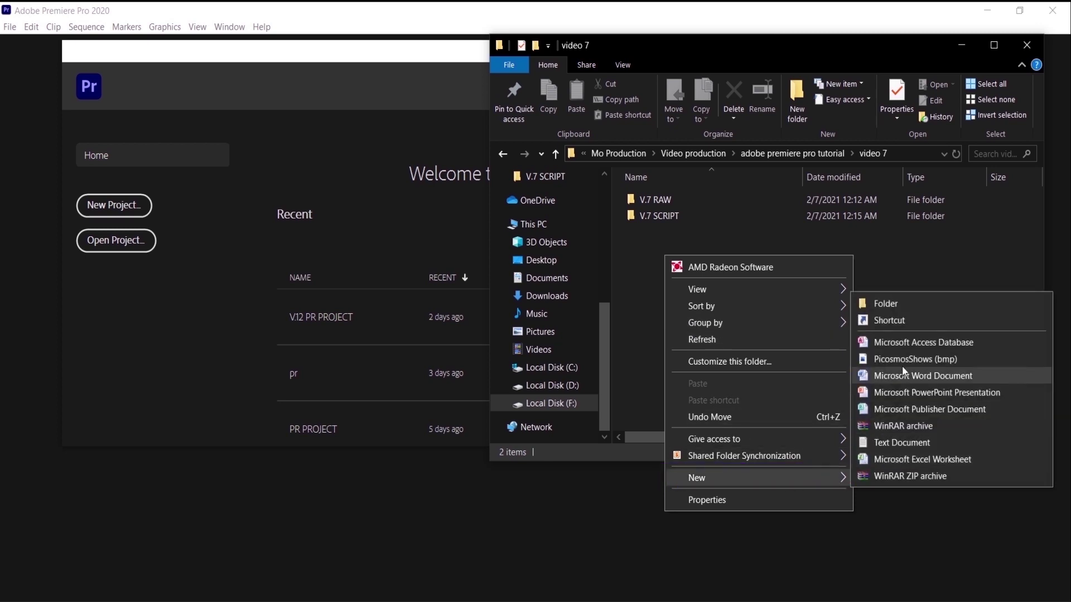
pyautogui.click(900, 314)
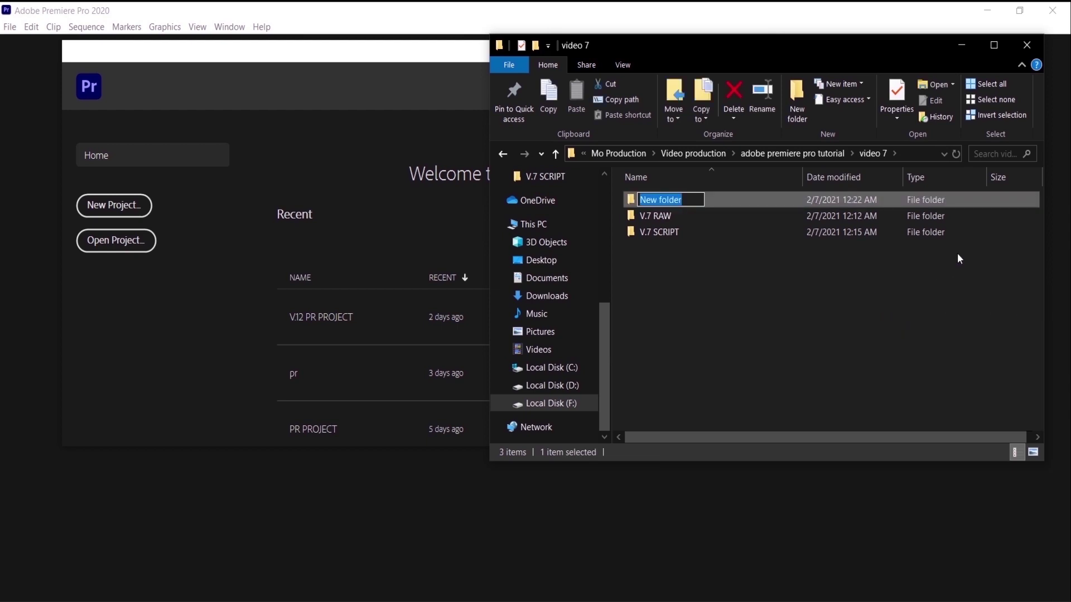
pyautogui.write('V.')
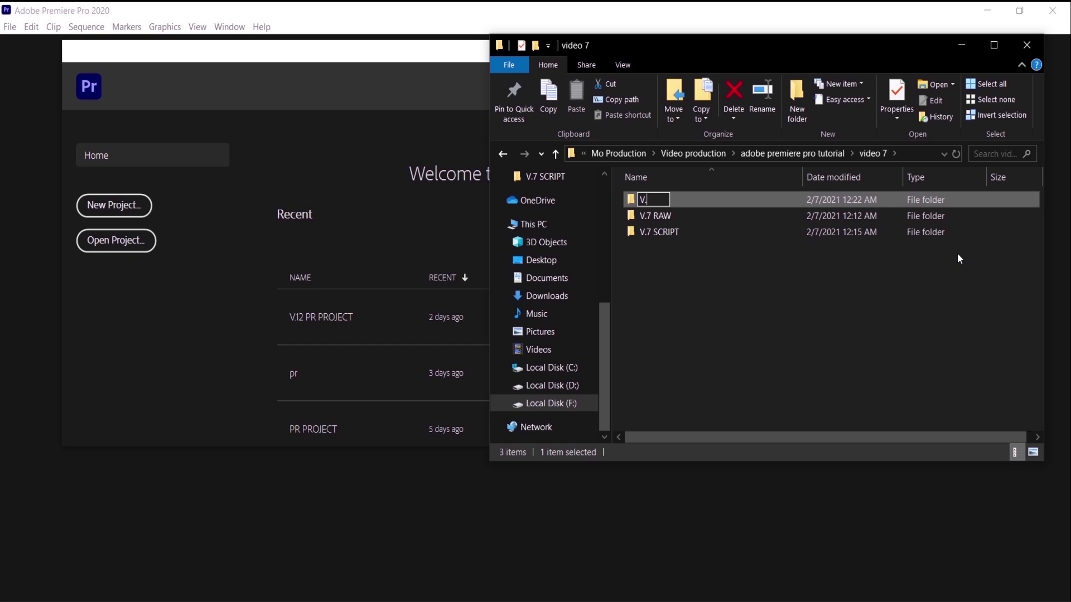
pyautogui.write('7')
pyautogui.write(' P')
pyautogui.write('R P')
pyautogui.write('ROJECT')
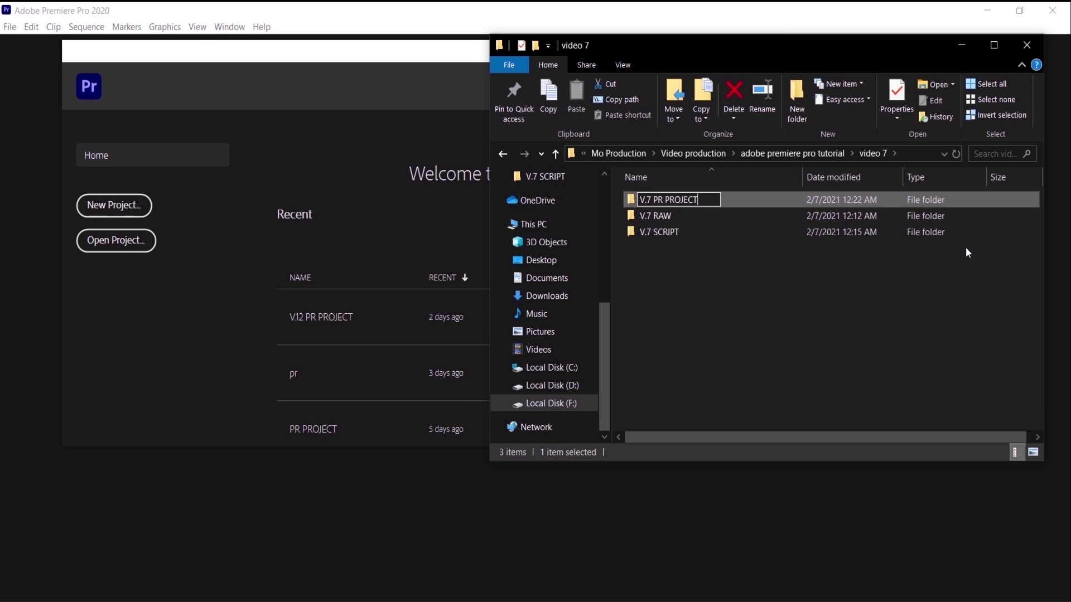
pyautogui.press('Return')
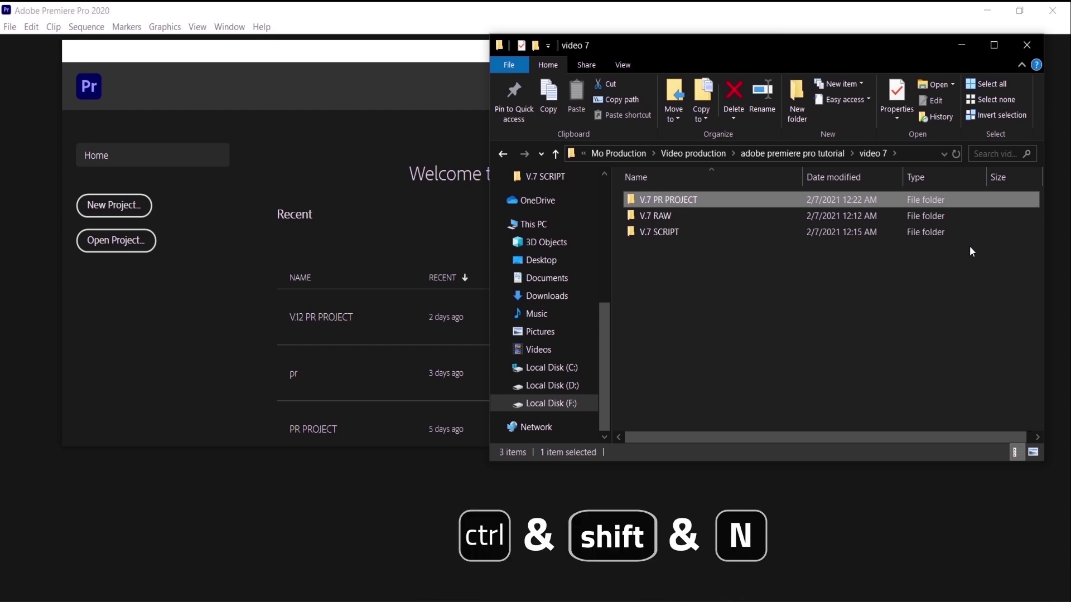
# - Create the folders 'V.7 AUDIO' and 'V.7 DOCS' with Ctrl+Shift+N
pyautogui.hotkey('ctrl', 'shift', 'n')
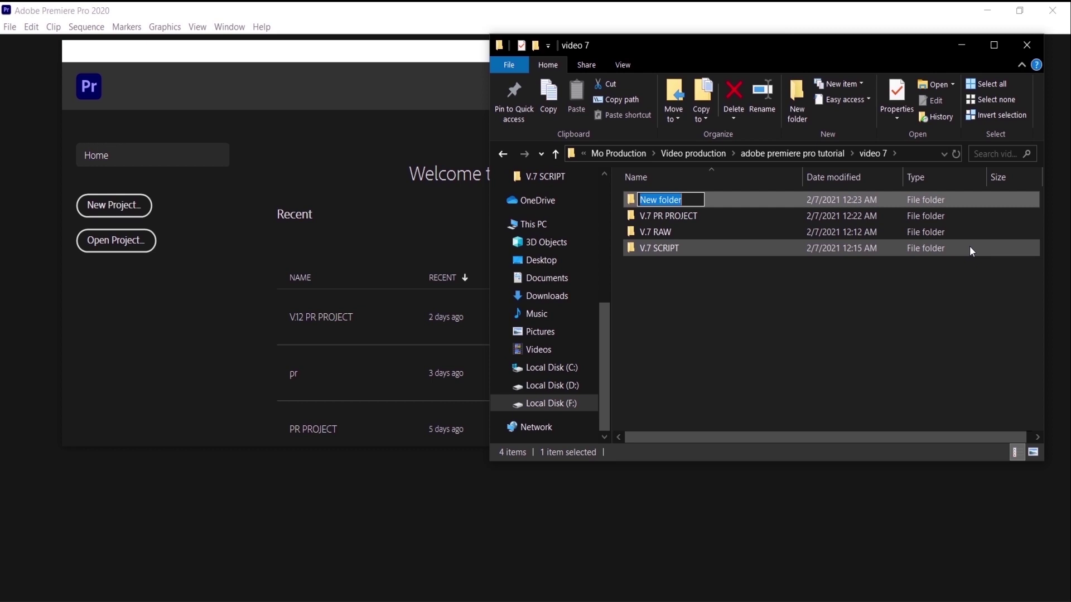
pyautogui.write('V.')
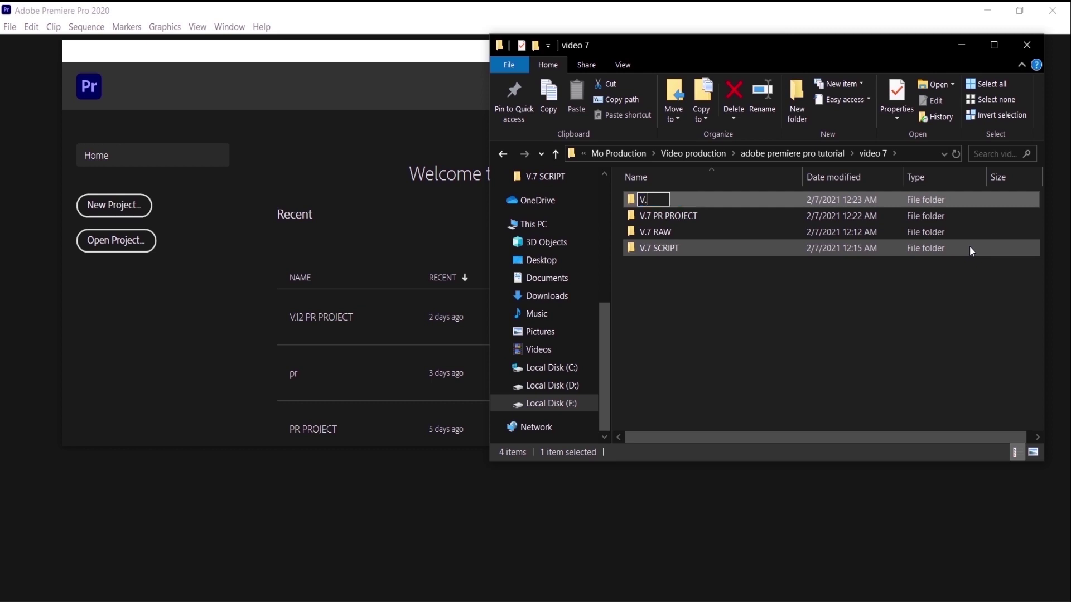
pyautogui.write('7 AU')
pyautogui.write('DIO')
pyautogui.press('Return')
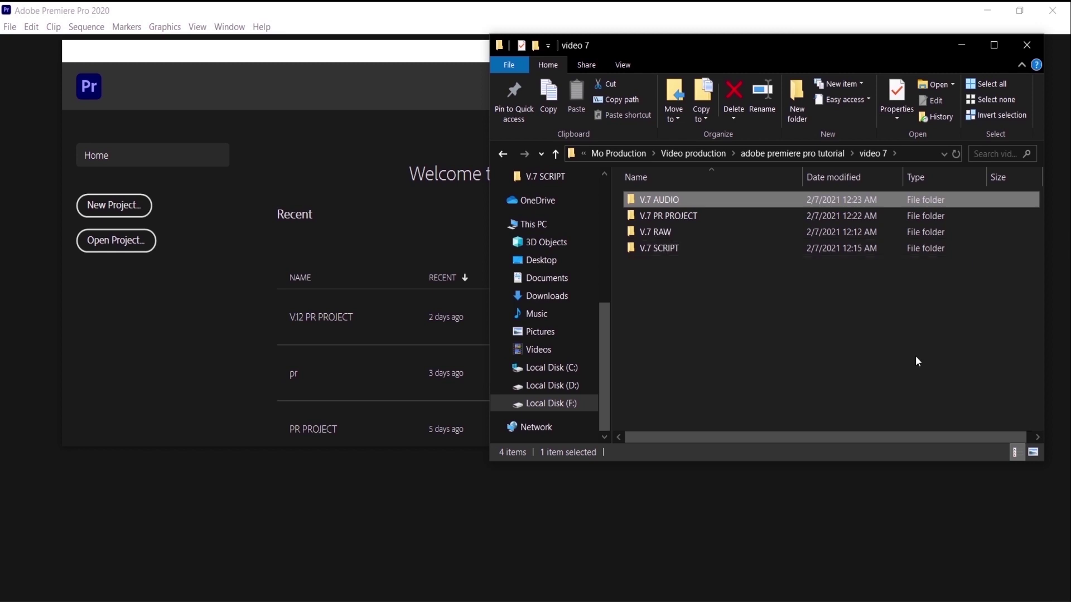
pyautogui.click(916, 357)
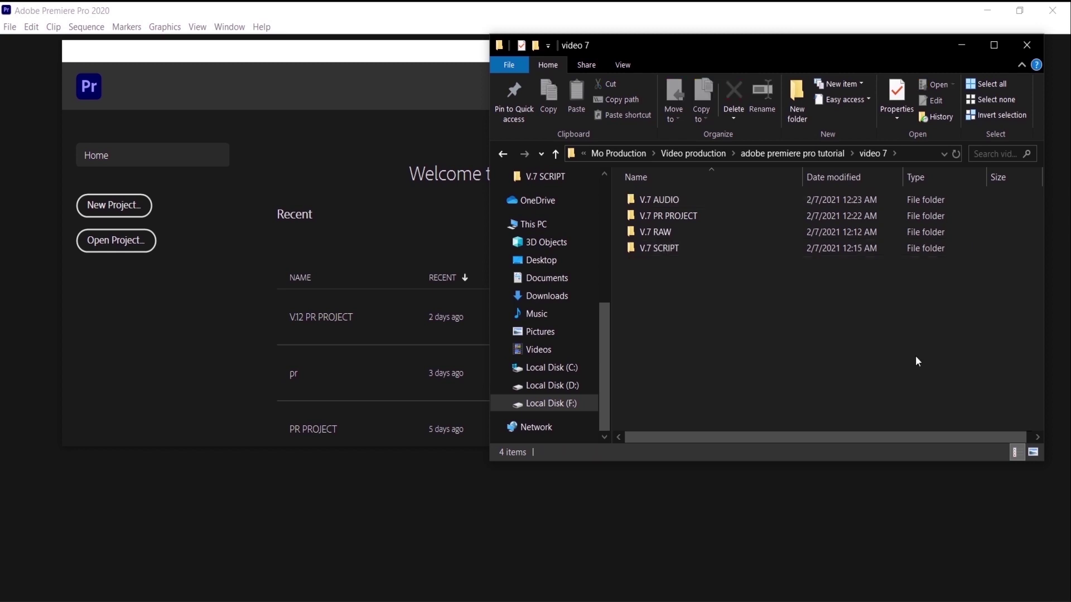
pyautogui.hotkey('ctrl', 'shift', 'n')
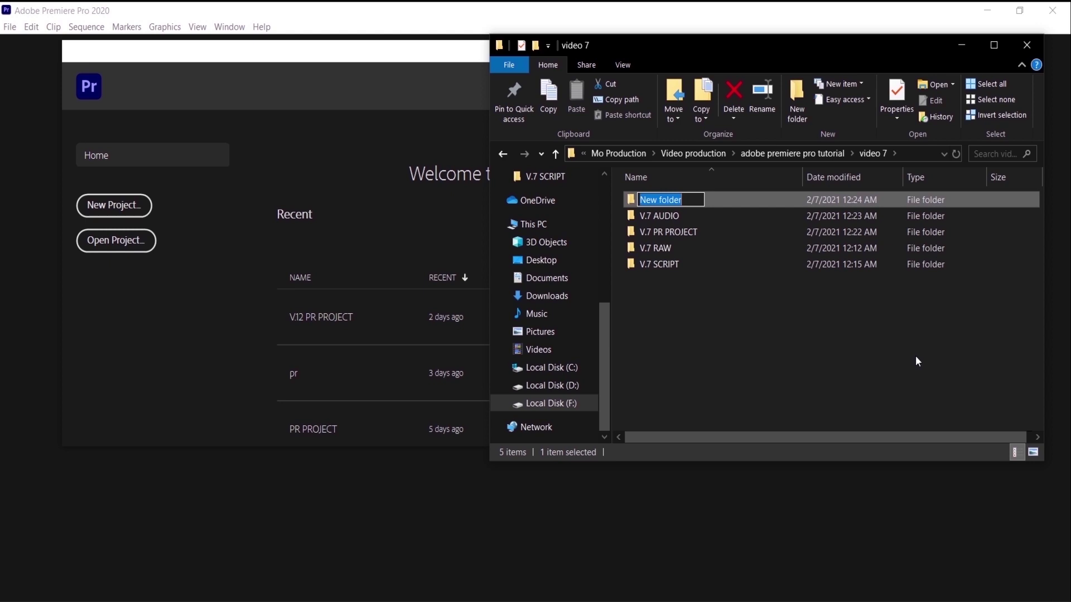
pyautogui.write('V')
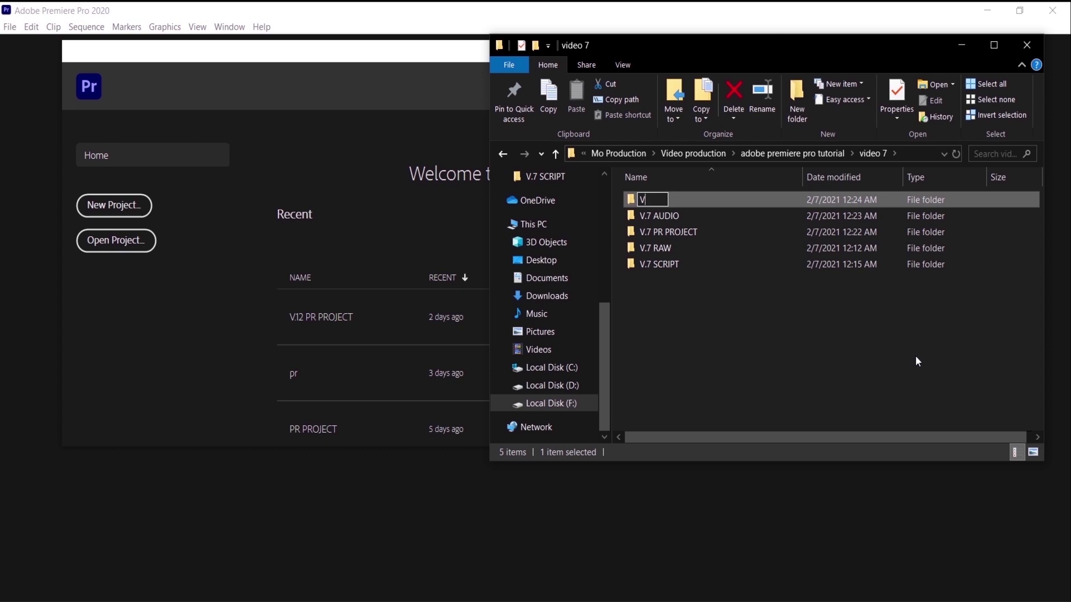
pyautogui.write('.7 ')
pyautogui.write('DOCS')
pyautogui.press('Return')
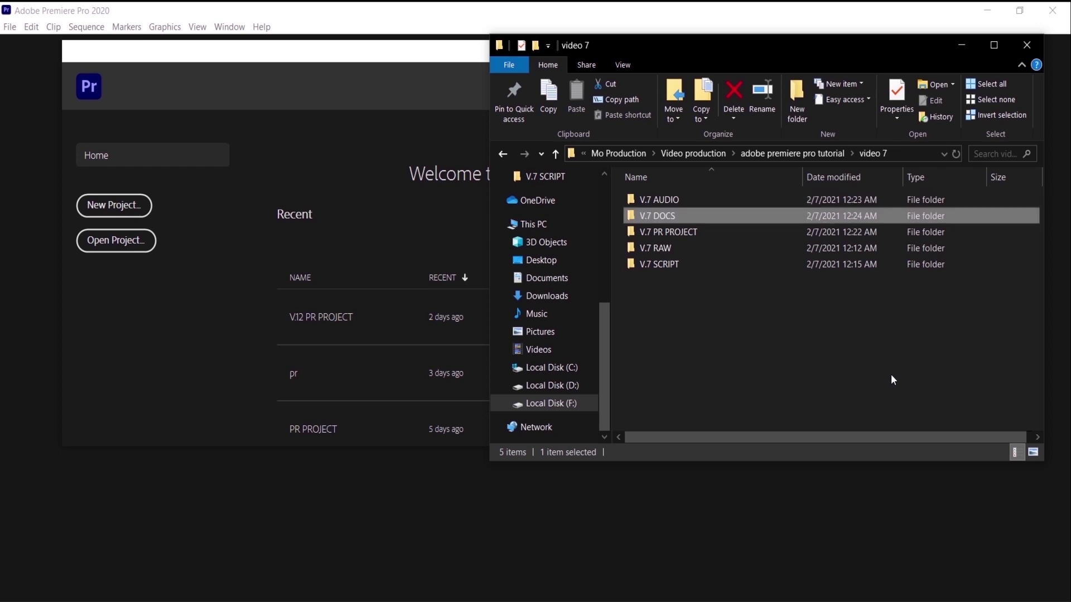
# - Start a new project from Premiere's Welcome screen
pyautogui.click(226, 228)
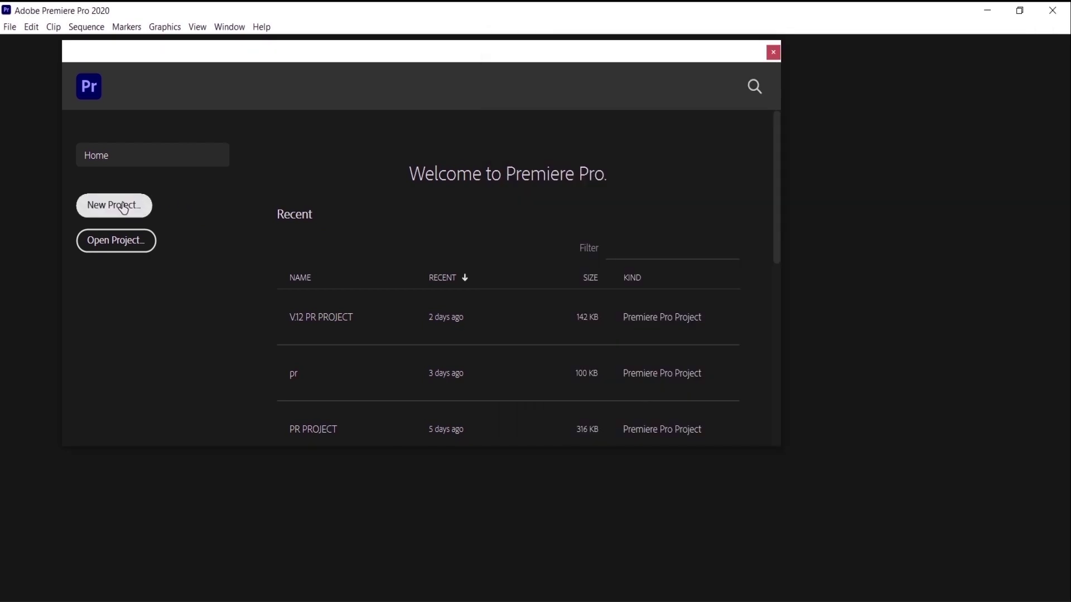
pyautogui.click(124, 209)
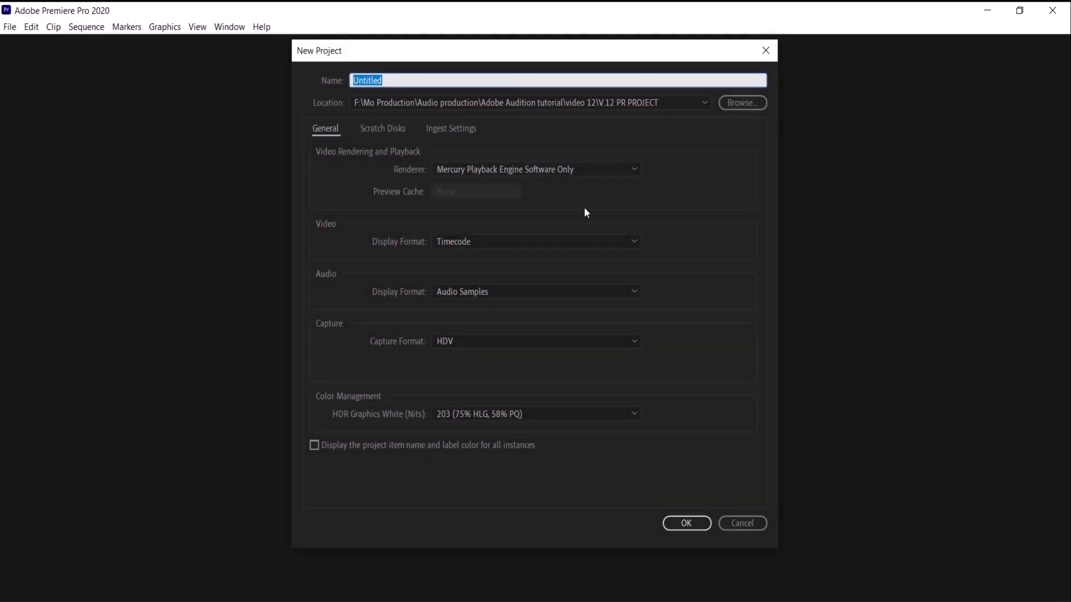
pyautogui.moveTo(474, 585)
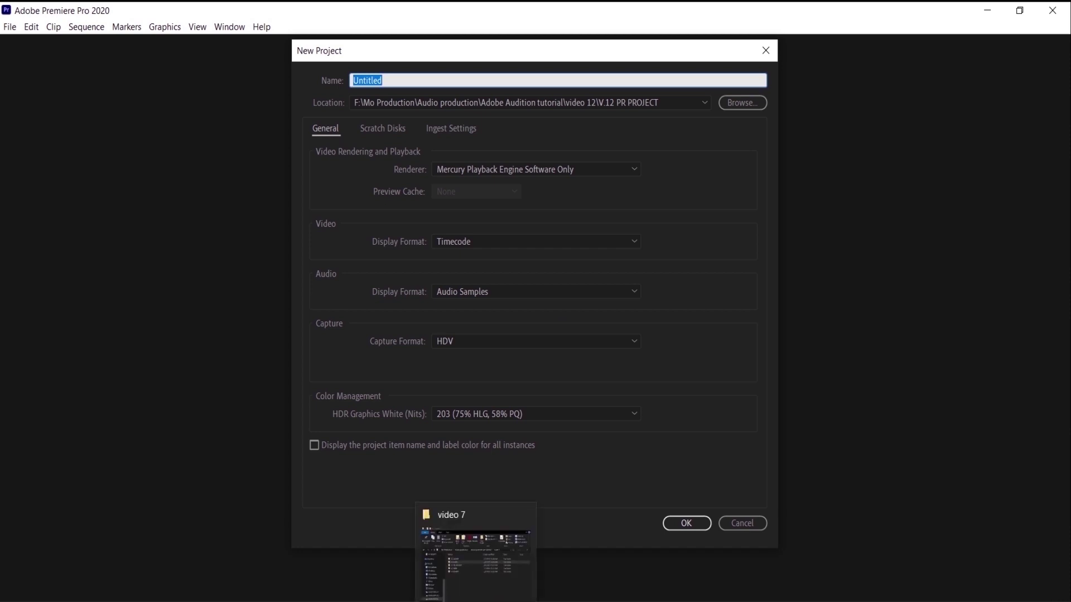
pyautogui.click(498, 534)
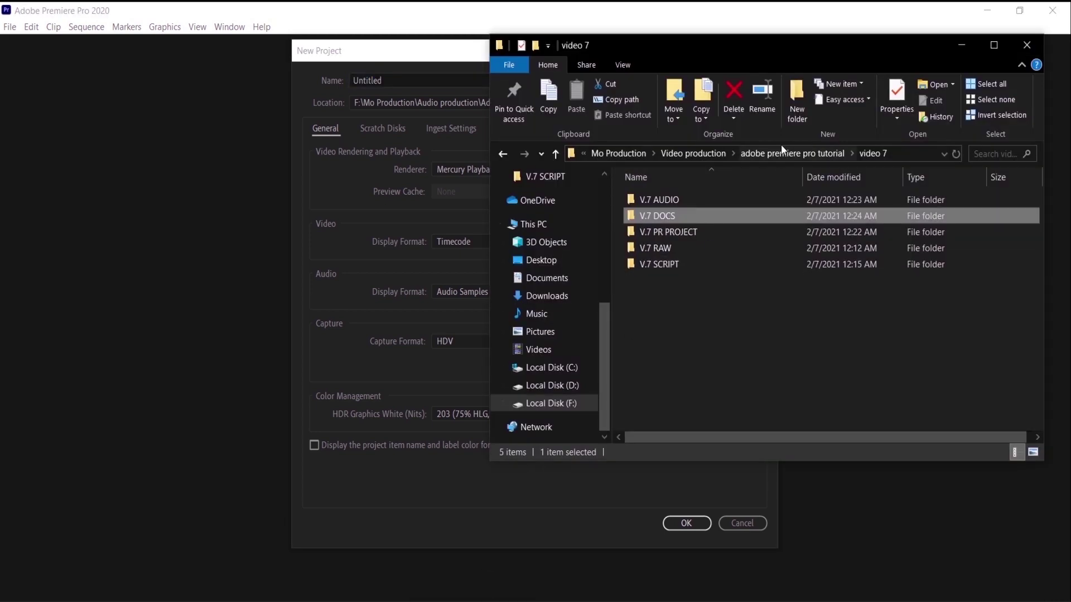
# - Copy the V.7 PR PROJECT folder path from Explorer's address bar for the project location
pyautogui.doubleClick(684, 234)
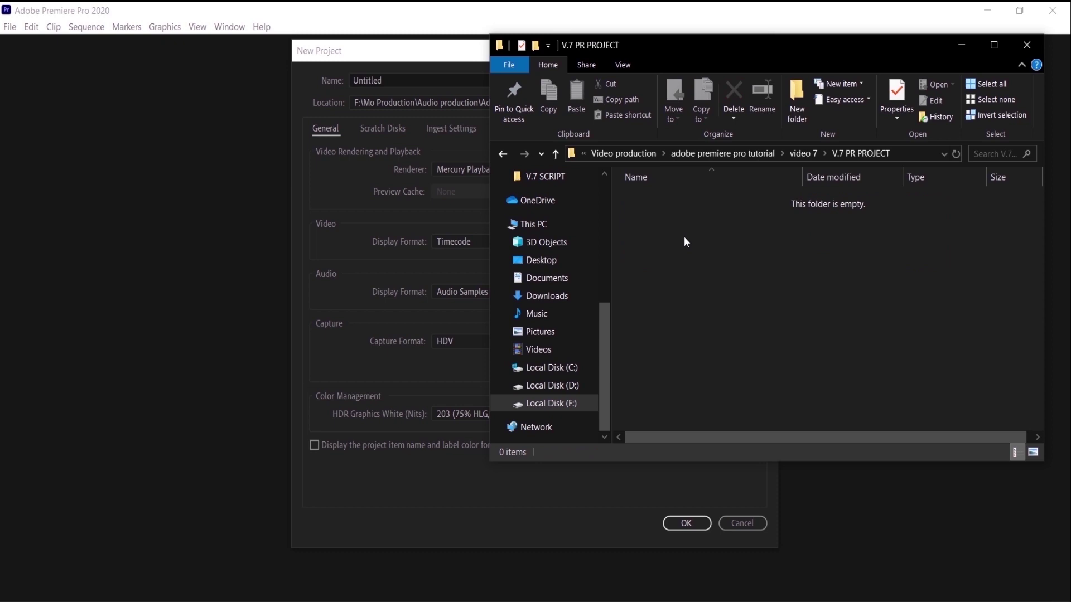
pyautogui.click(905, 156)
pyautogui.hotkey('ctrl', 'c')
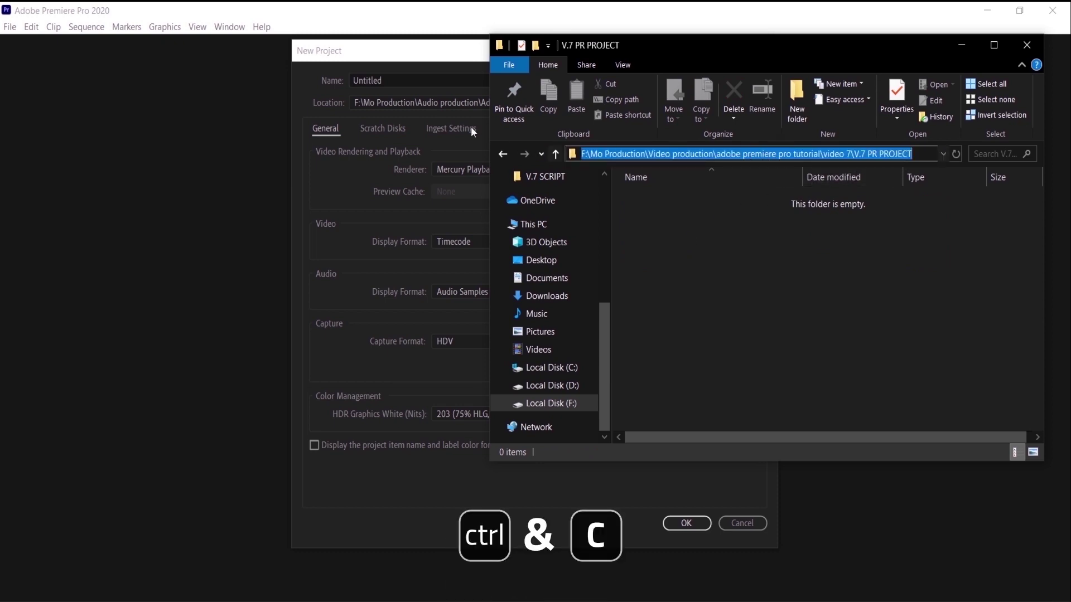
pyautogui.click(431, 98)
pyautogui.click(742, 102)
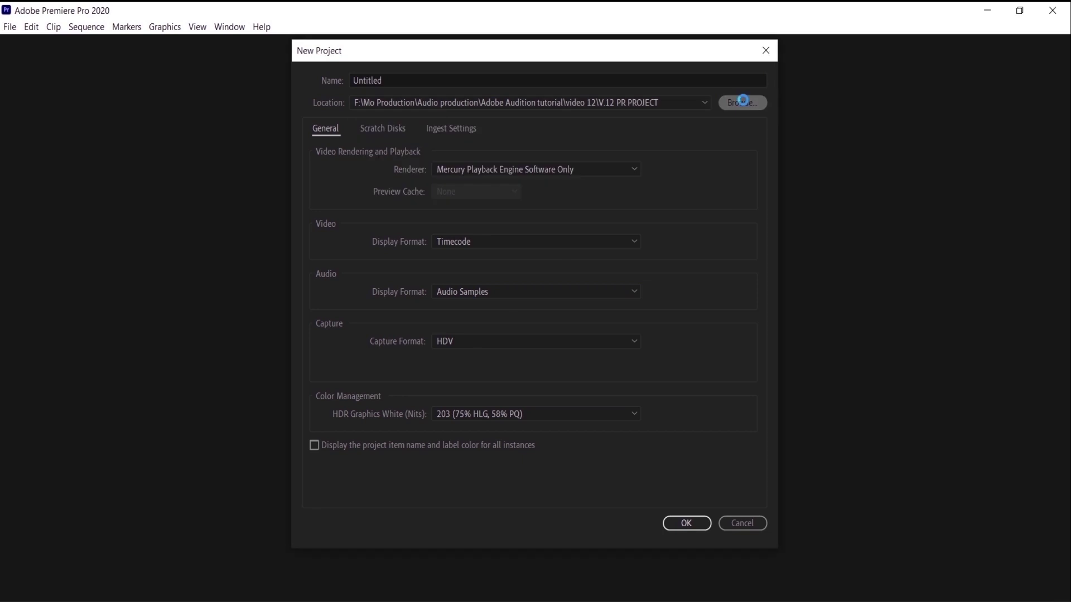
# - Set the project location to the V.7 PR PROJECT folder using the pasted path
pyautogui.click(626, 96)
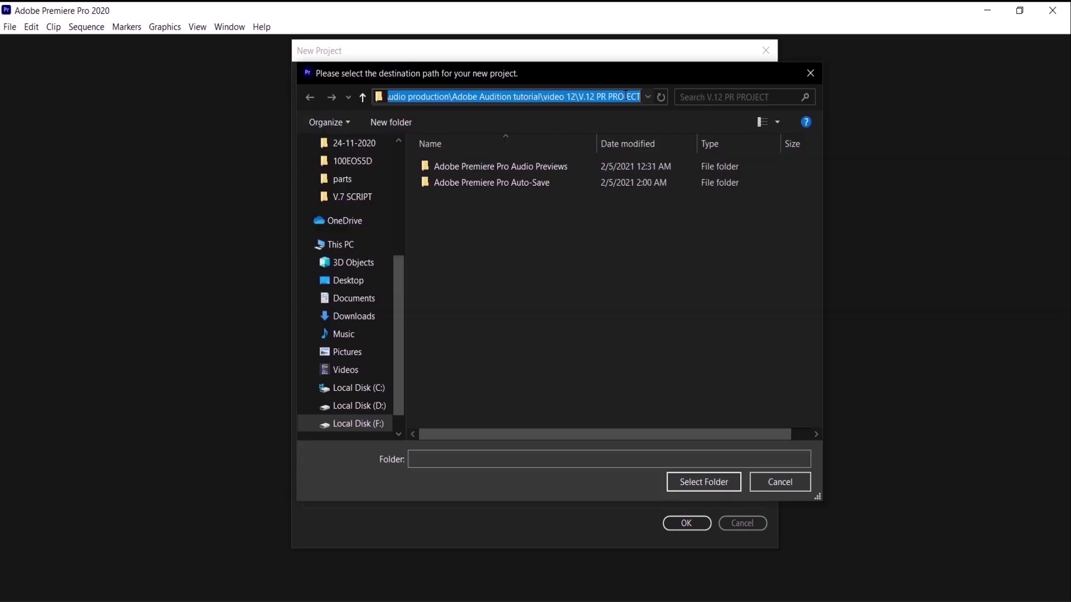
pyautogui.hotkey('ctrl', 'v')
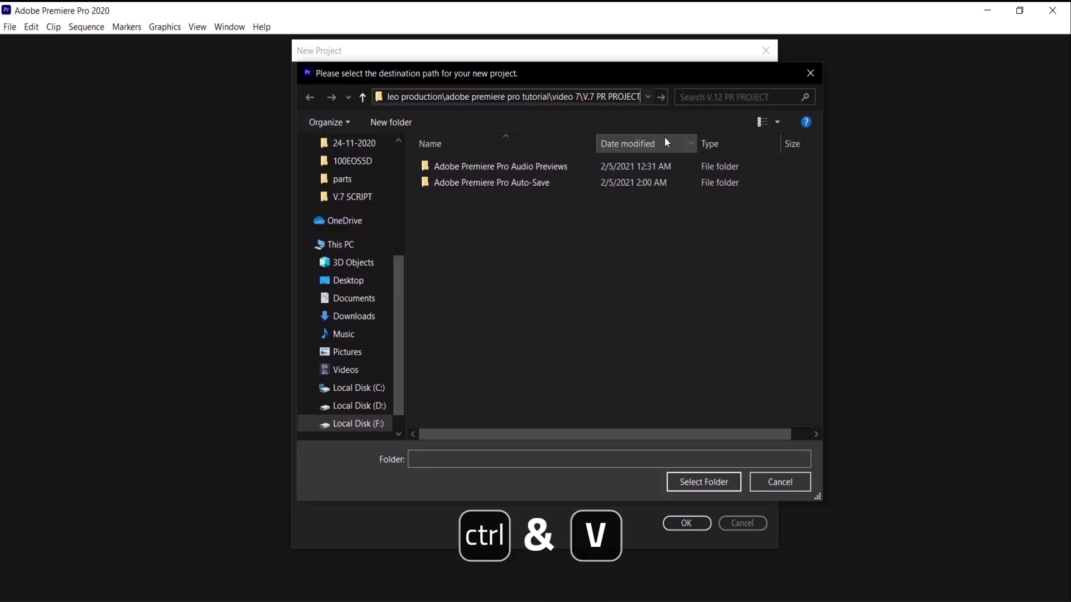
pyautogui.press('Return')
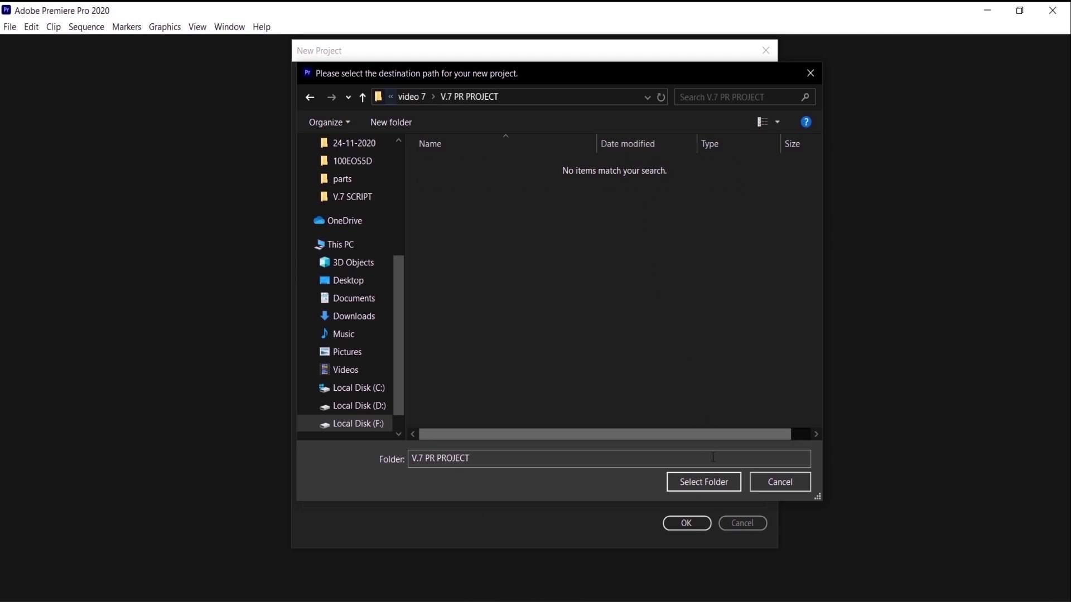
pyautogui.click(632, 464)
pyautogui.hotkey('ctrl', 'a')
pyautogui.hotkey('ctrl', 'c')
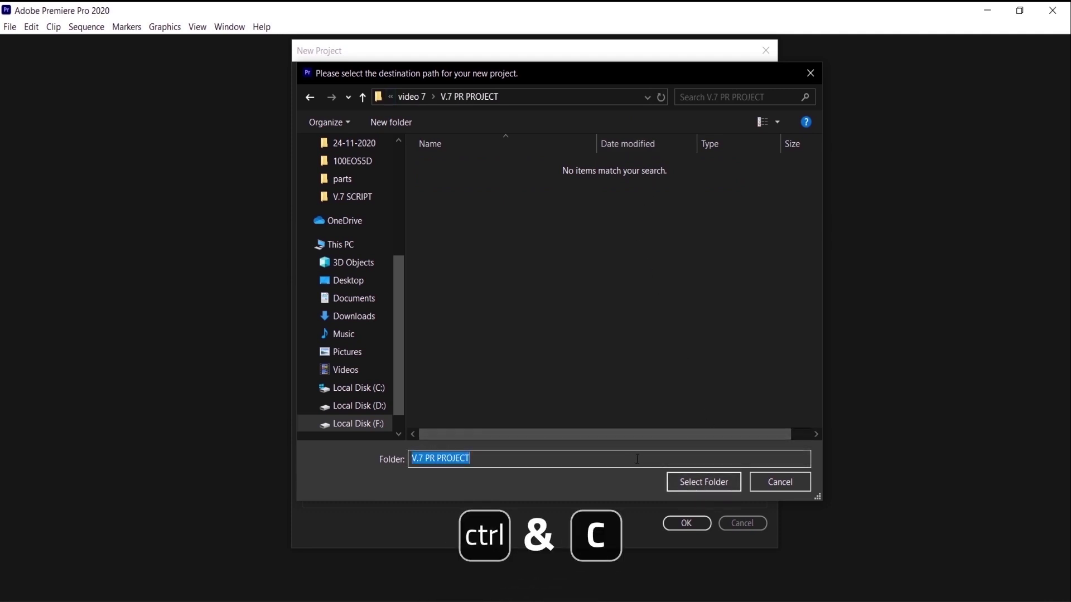
pyautogui.click(702, 483)
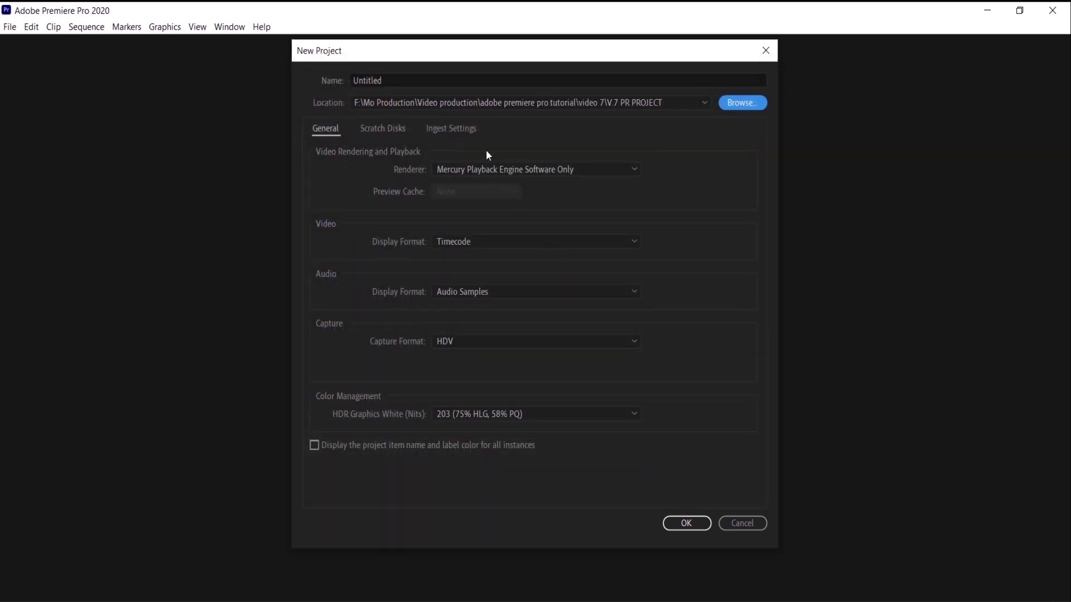
# - Name the project 'V.7 PR PROJECT' and create it
pyautogui.click(461, 81)
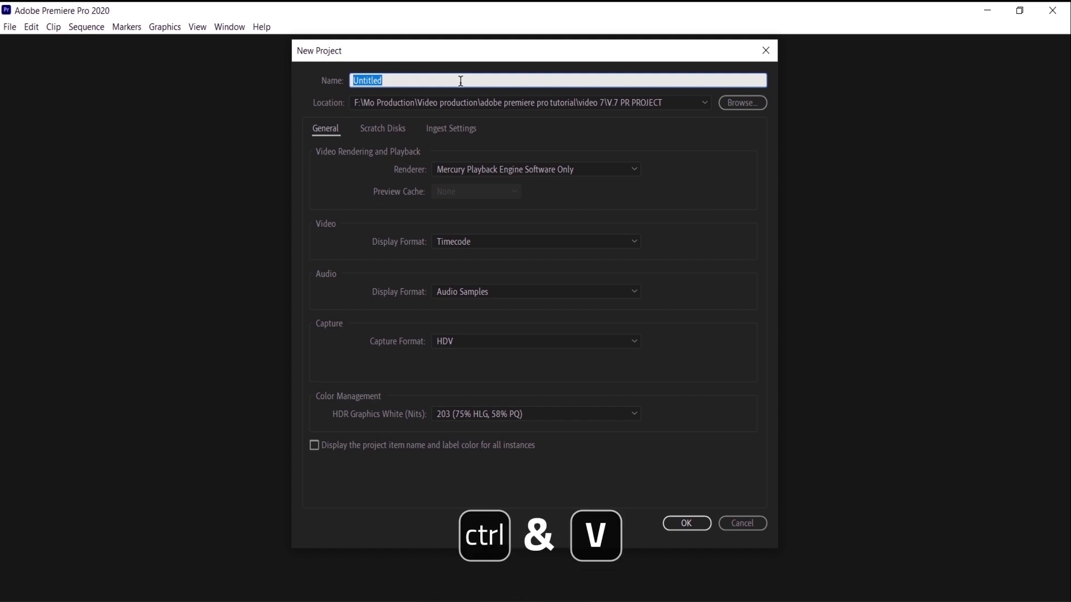
pyautogui.hotkey('ctrl', 'v')
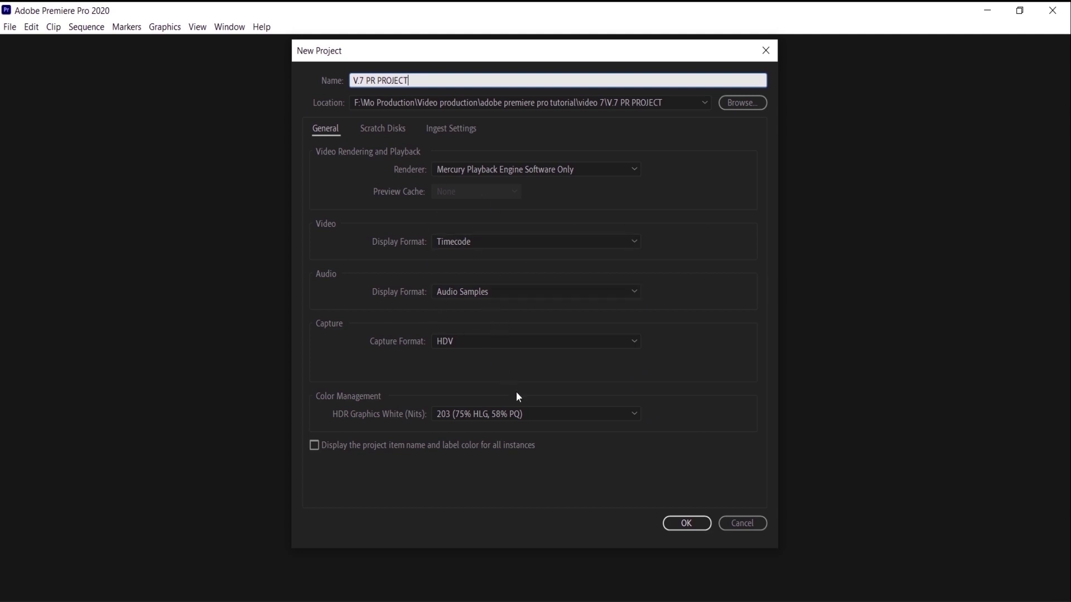
pyautogui.click(687, 523)
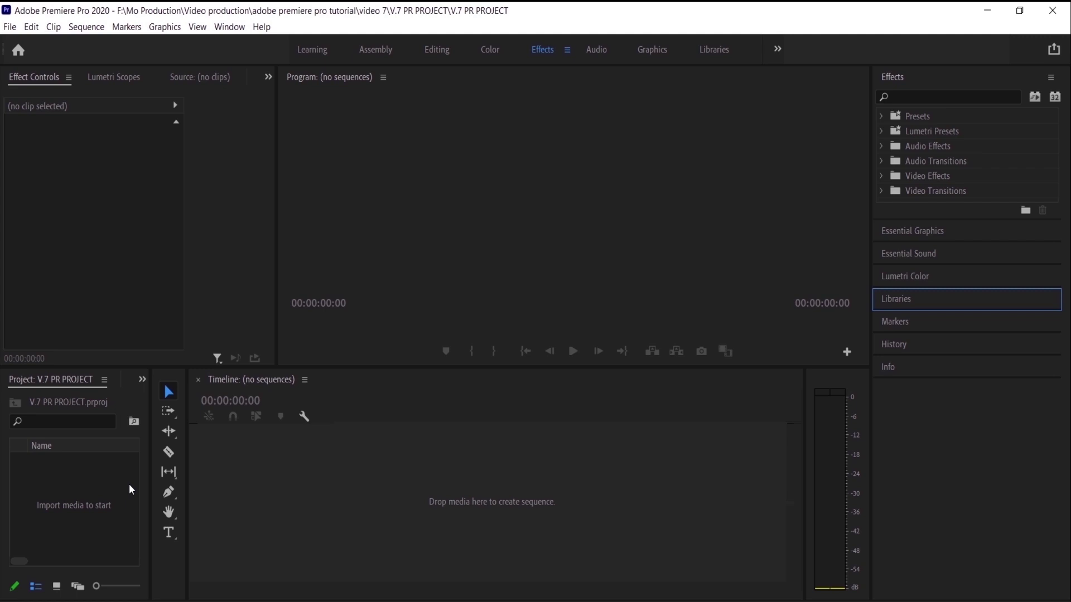
# - Focus the empty Project panel of the newly opened V.7 PR PROJECT
pyautogui.click(133, 527)
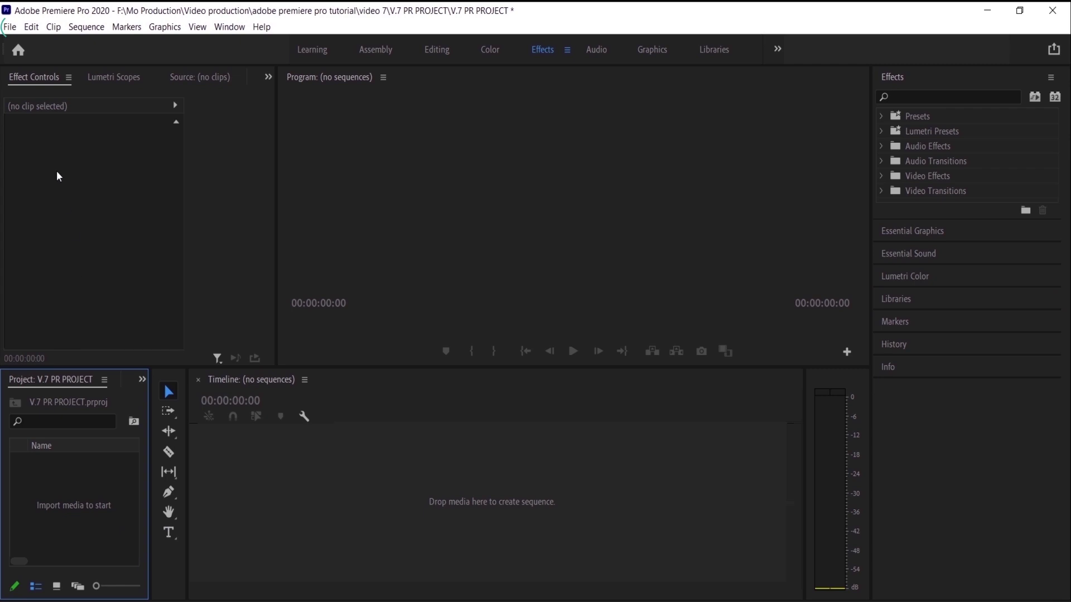
# - Import the 5H1A2490 clip from V.7 RAW through File > Import
pyautogui.click(9, 27)
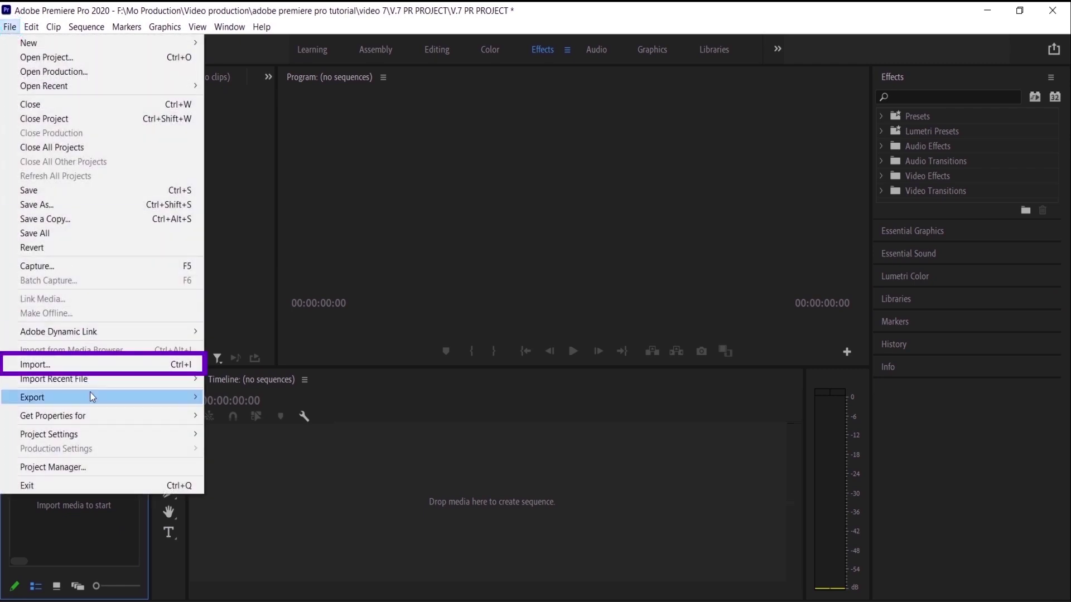
pyautogui.click(56, 364)
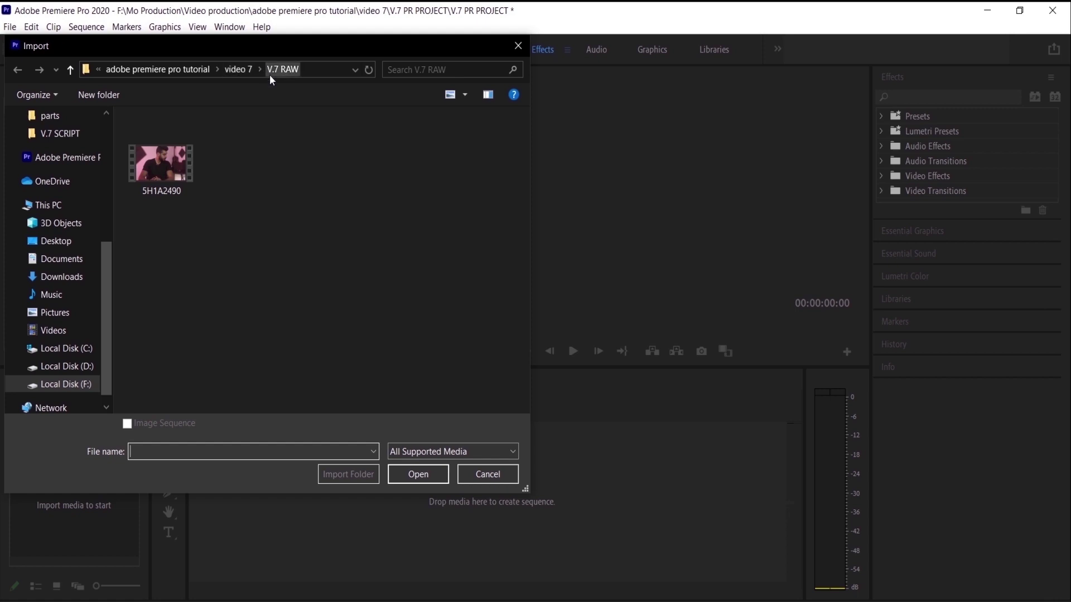
pyautogui.doubleClick(176, 154)
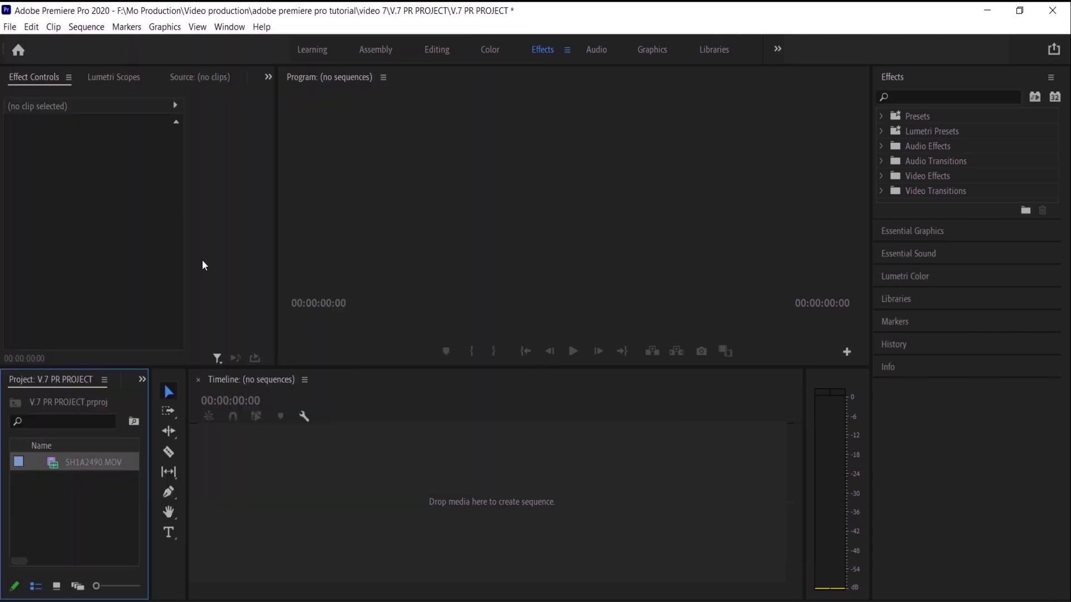
# - Import 5H1A2490 again by double-clicking the empty Project panel
pyautogui.doubleClick(80, 506)
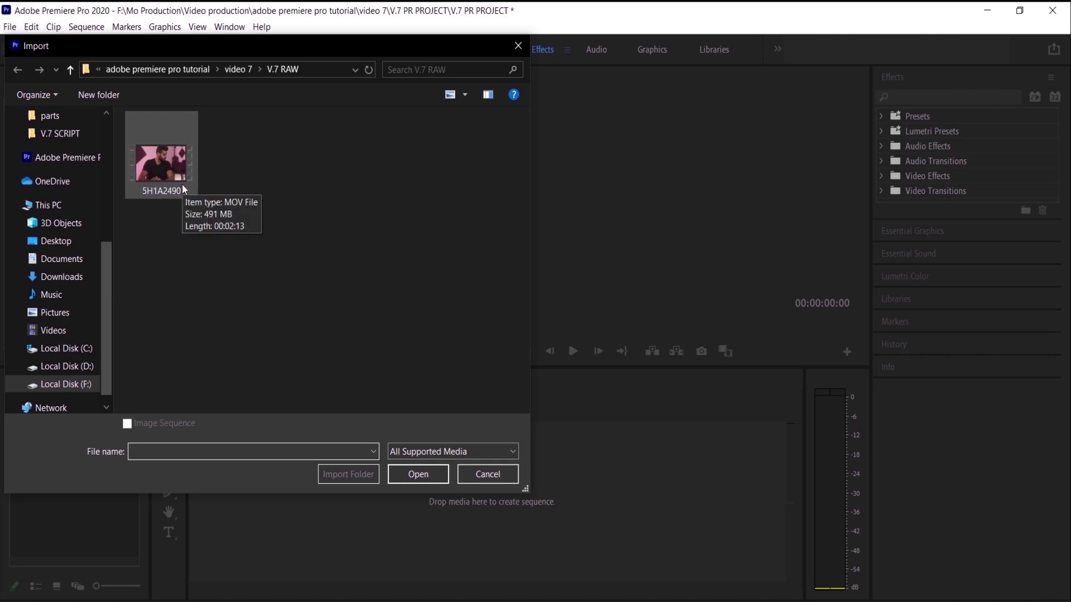
pyautogui.click(184, 189)
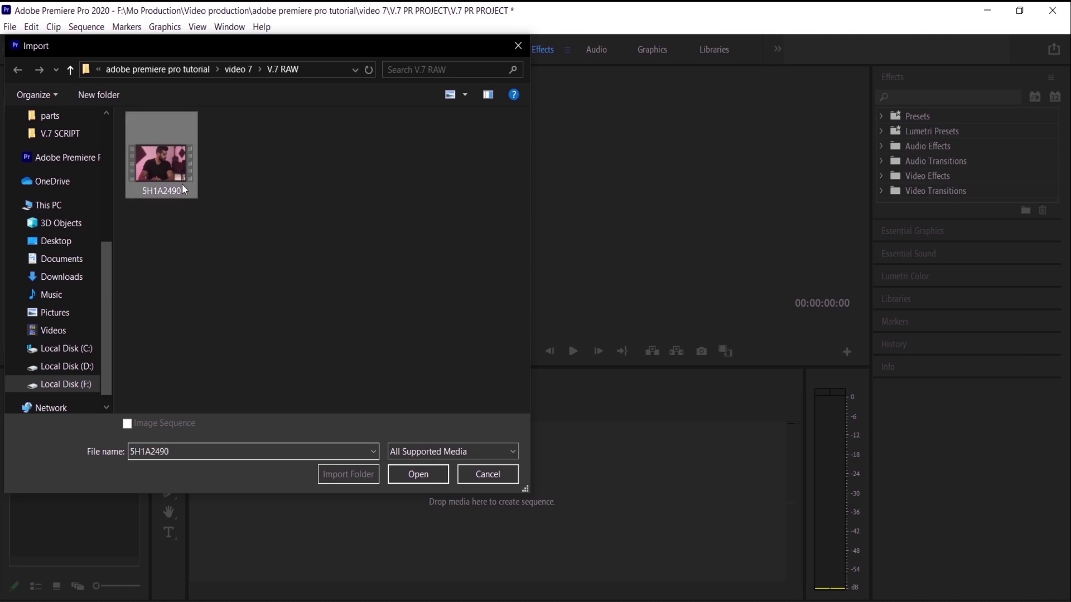
pyautogui.click(417, 479)
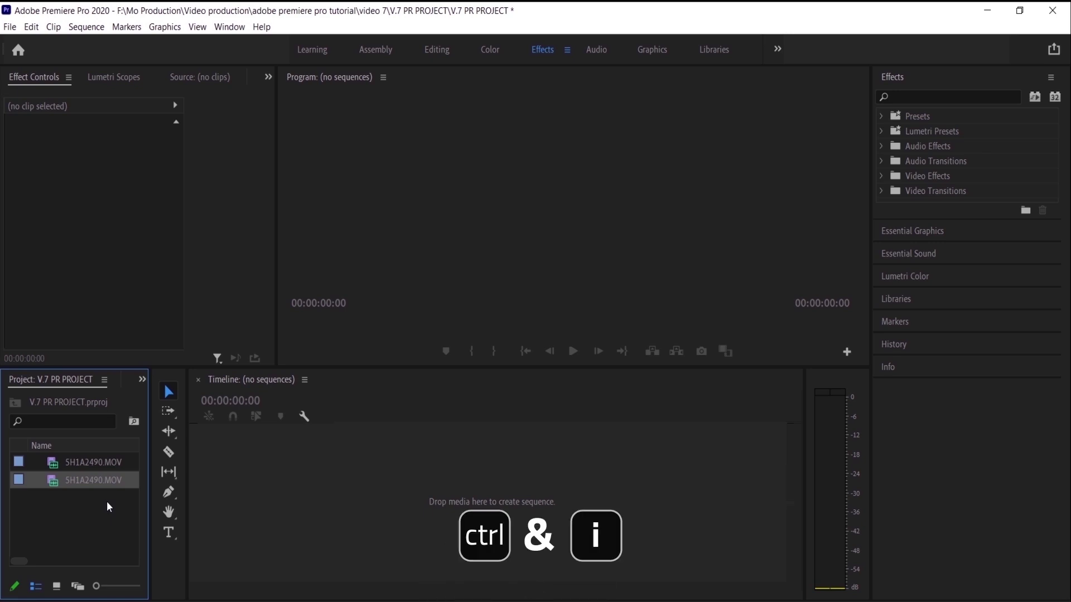
# - Import a third copy of 5H1A2490 with Ctrl+I and marquee-select the clips
pyautogui.hotkey('ctrl', 'i')
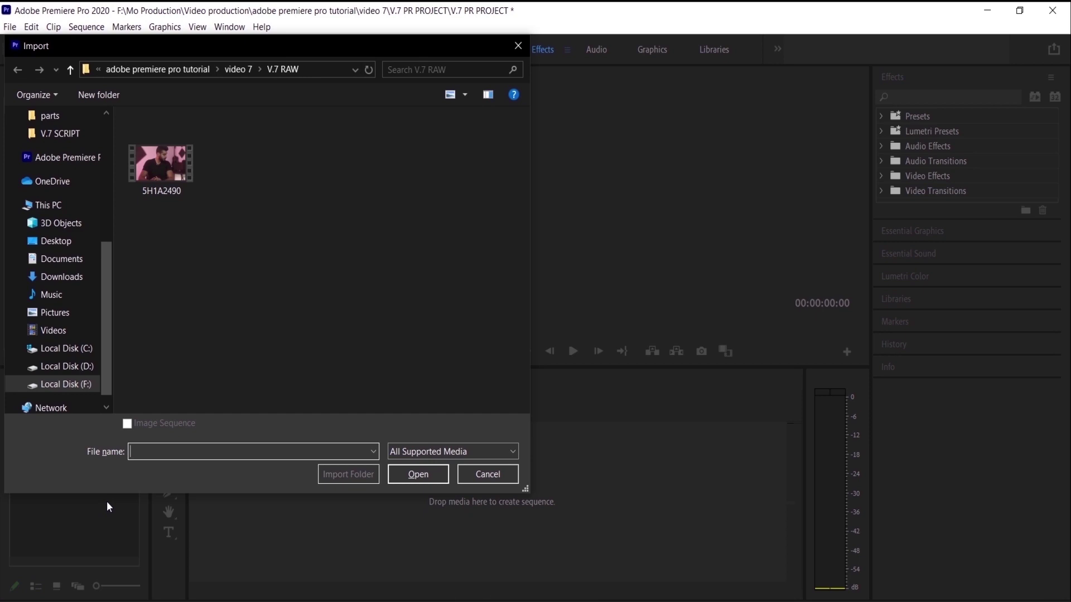
pyautogui.click(168, 176)
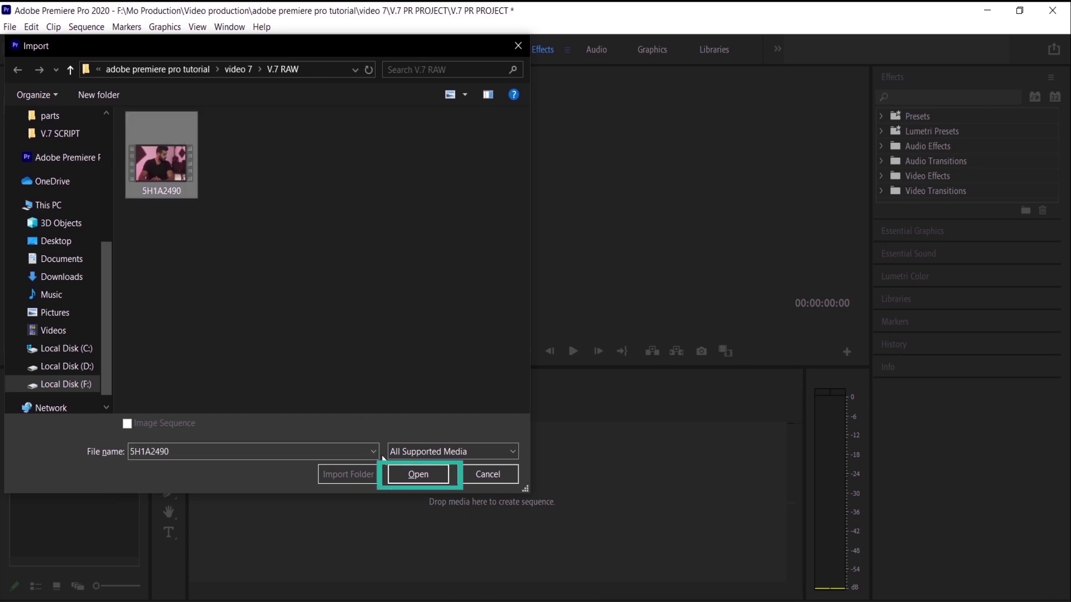
pyautogui.click(419, 475)
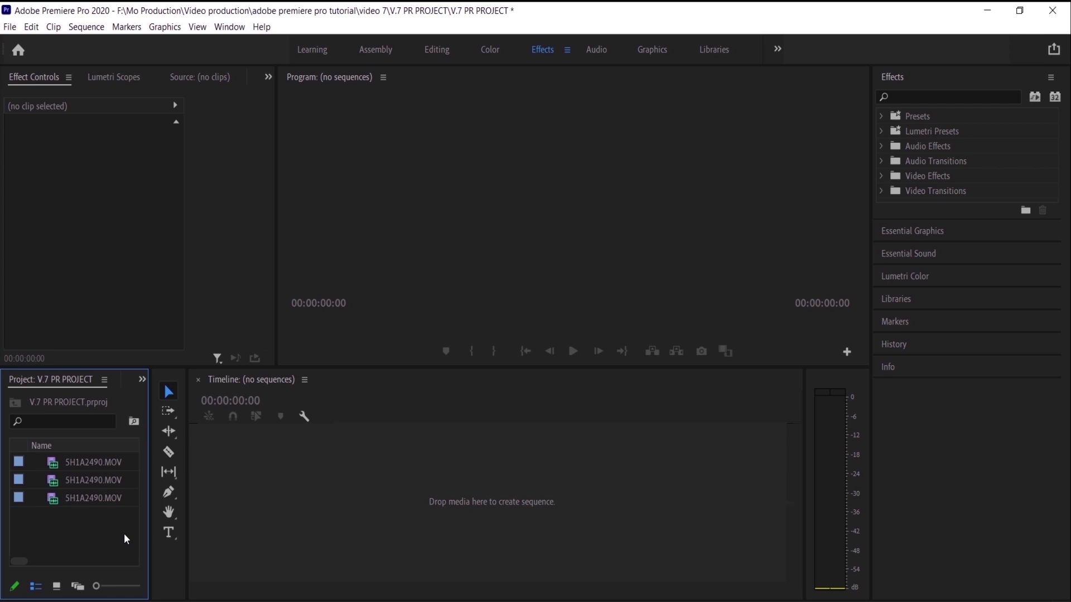
pyautogui.moveTo(115, 527); pyautogui.dragTo(78, 463)
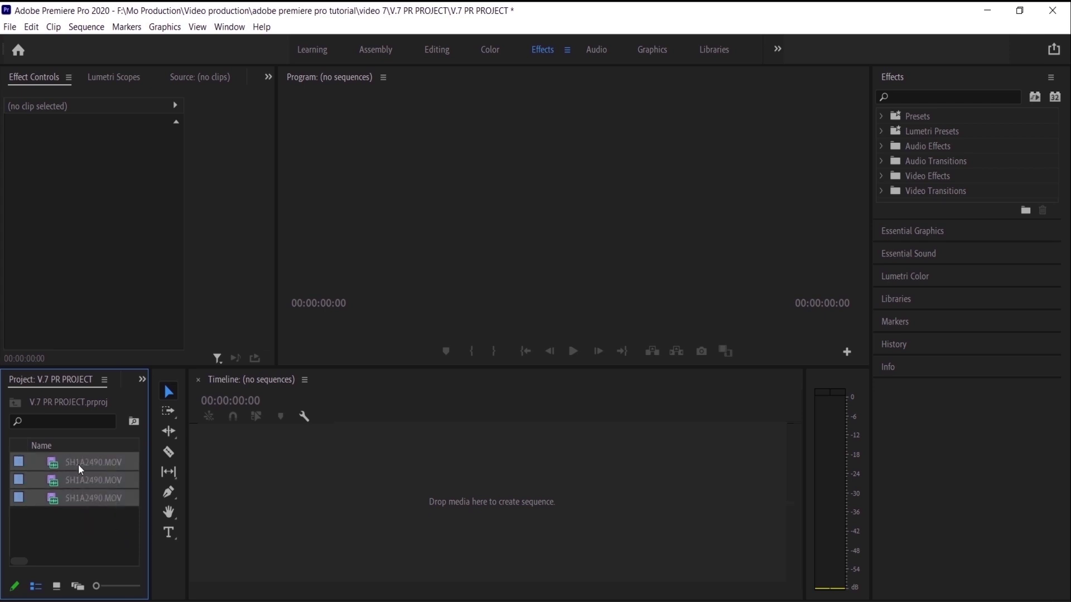
# - Delete the duplicate clips, then drag the V.7 RAW folder in as an expanded bin
pyautogui.press('Delete')
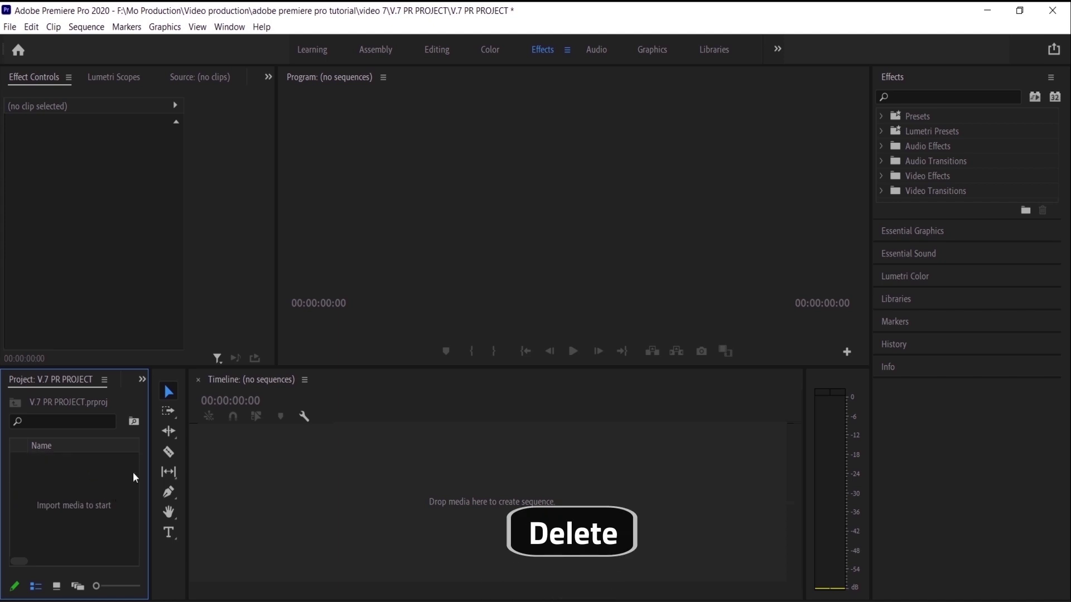
pyautogui.click(410, 597)
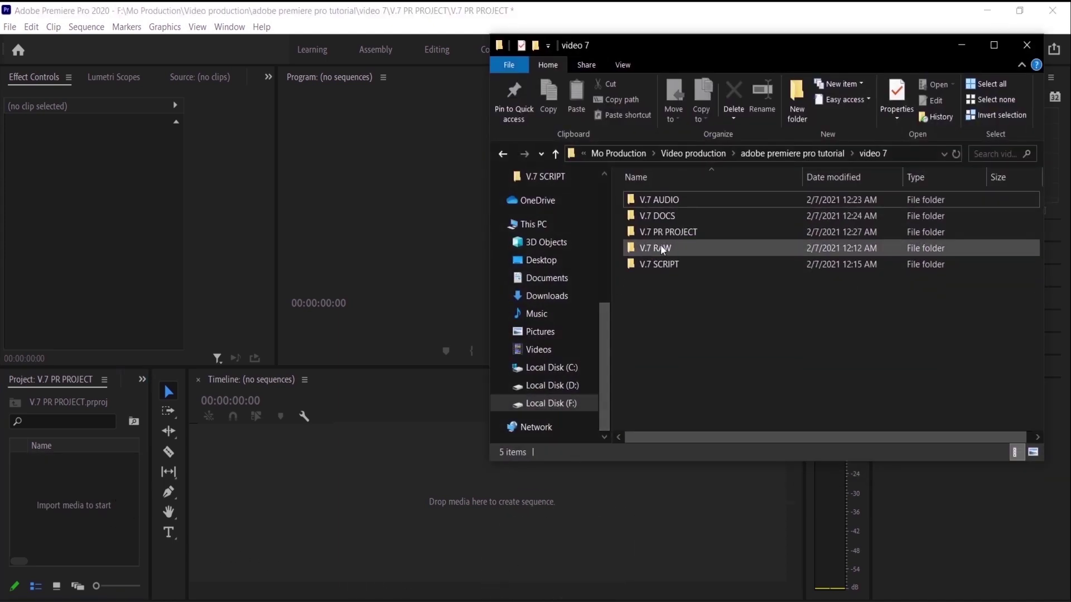
pyautogui.moveTo(661, 247); pyautogui.dragTo(86, 513)
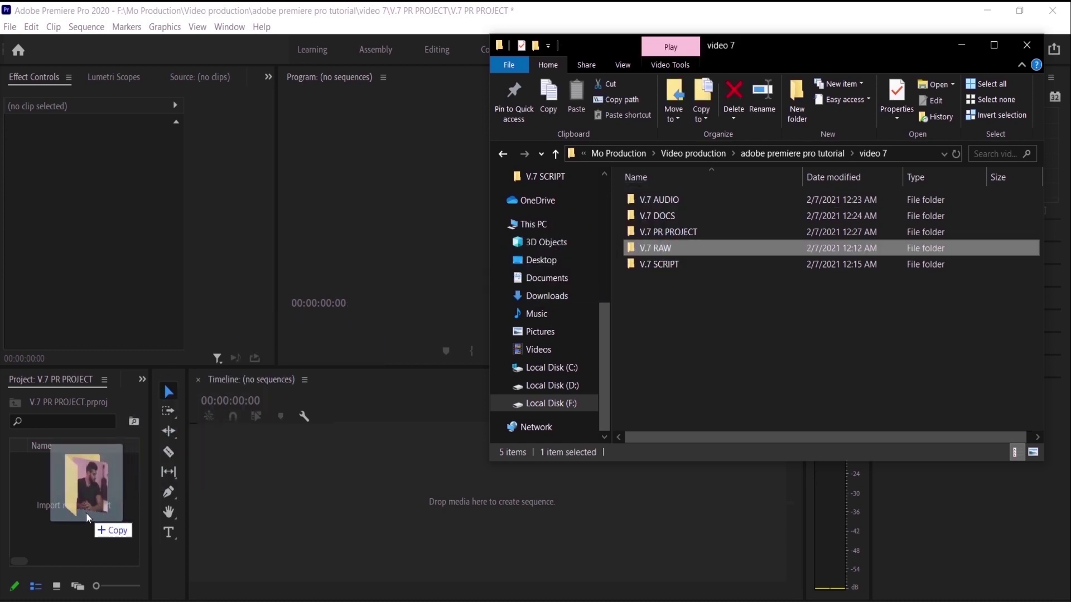
pyautogui.moveTo(86, 513); pyautogui.dragTo(76, 523)
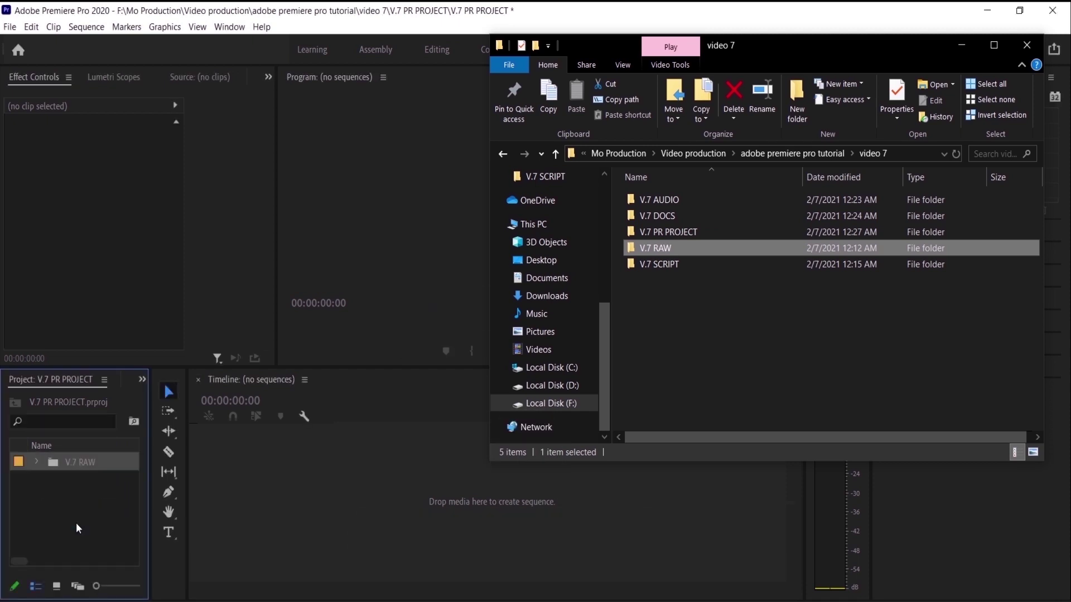
pyautogui.click(36, 460)
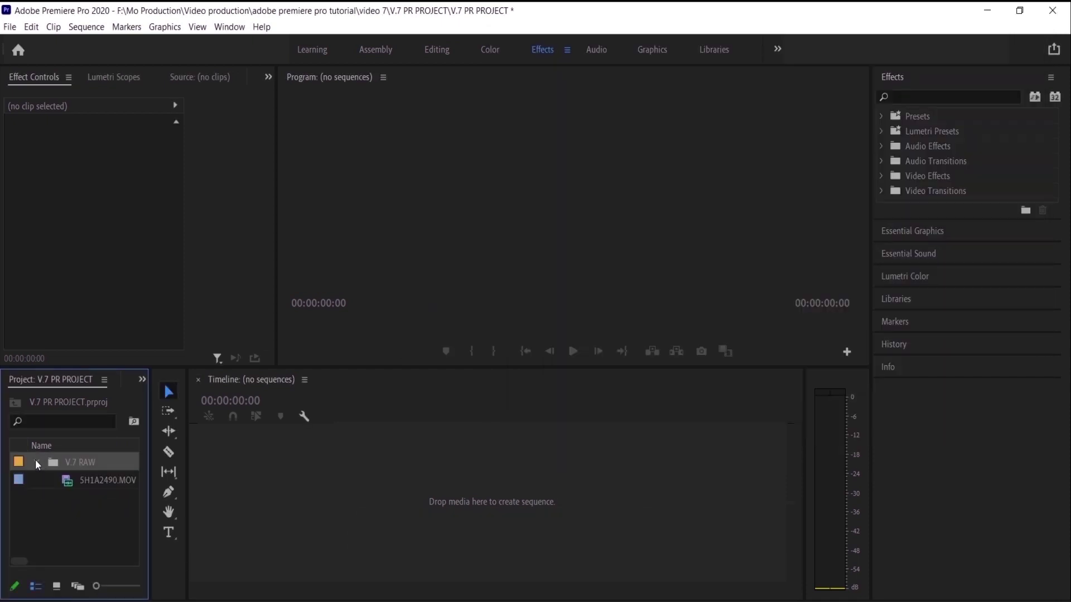